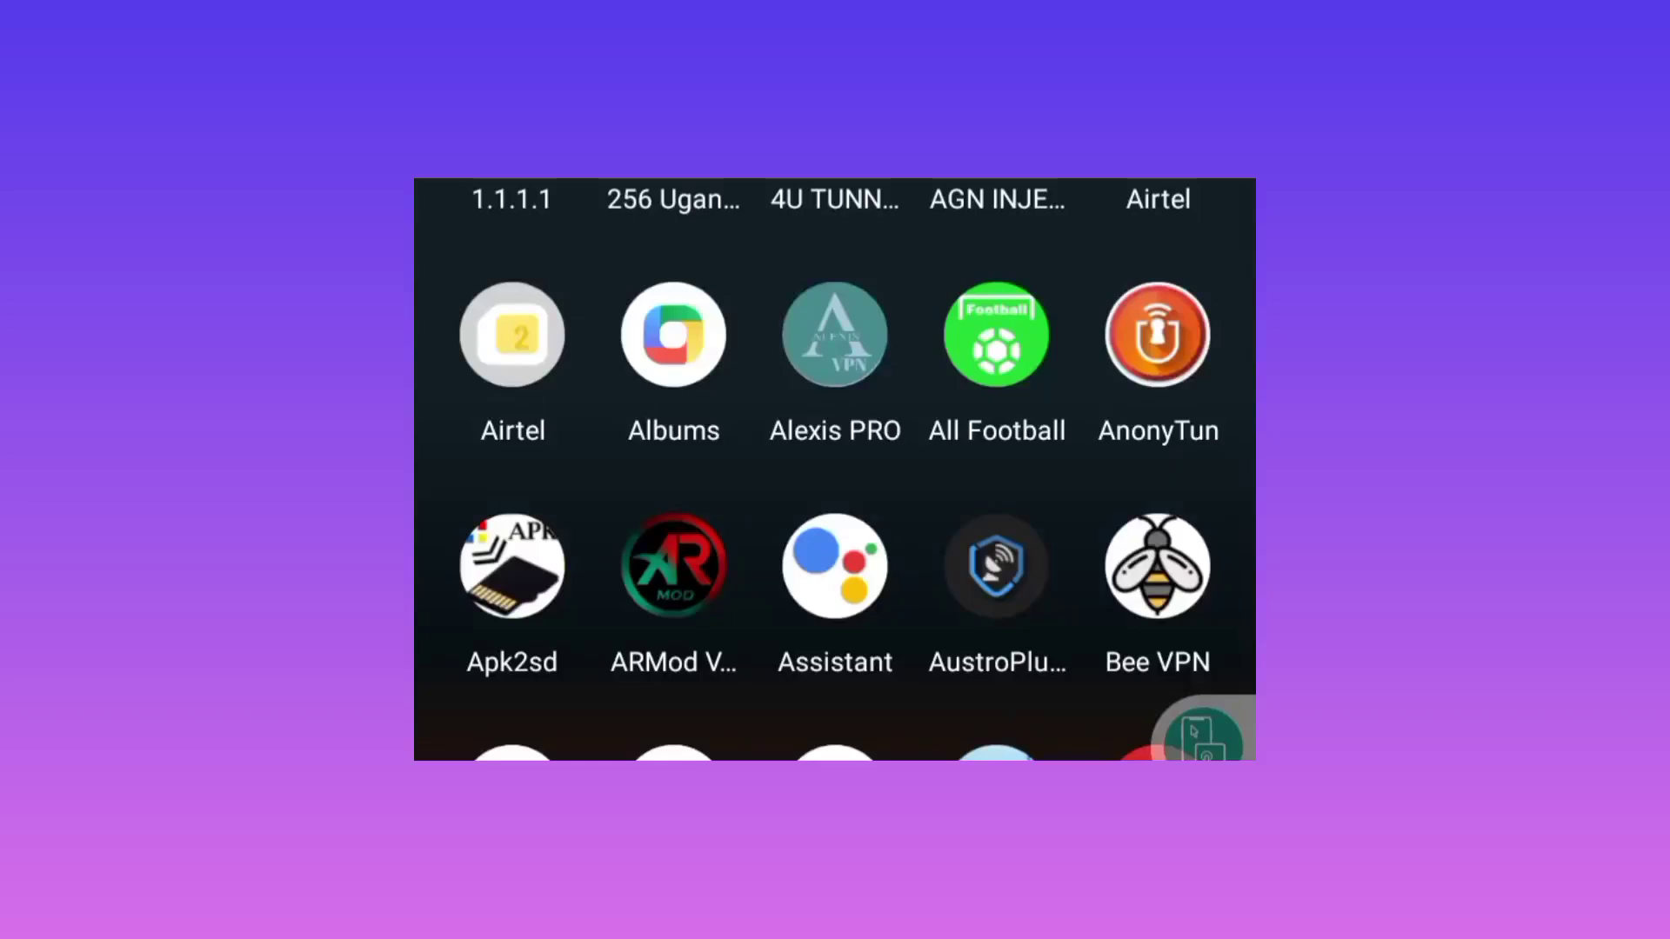
{"action": "scroll", "coordinate": [835, 470], "scroll_direction": "down", "scroll_amount": 1}
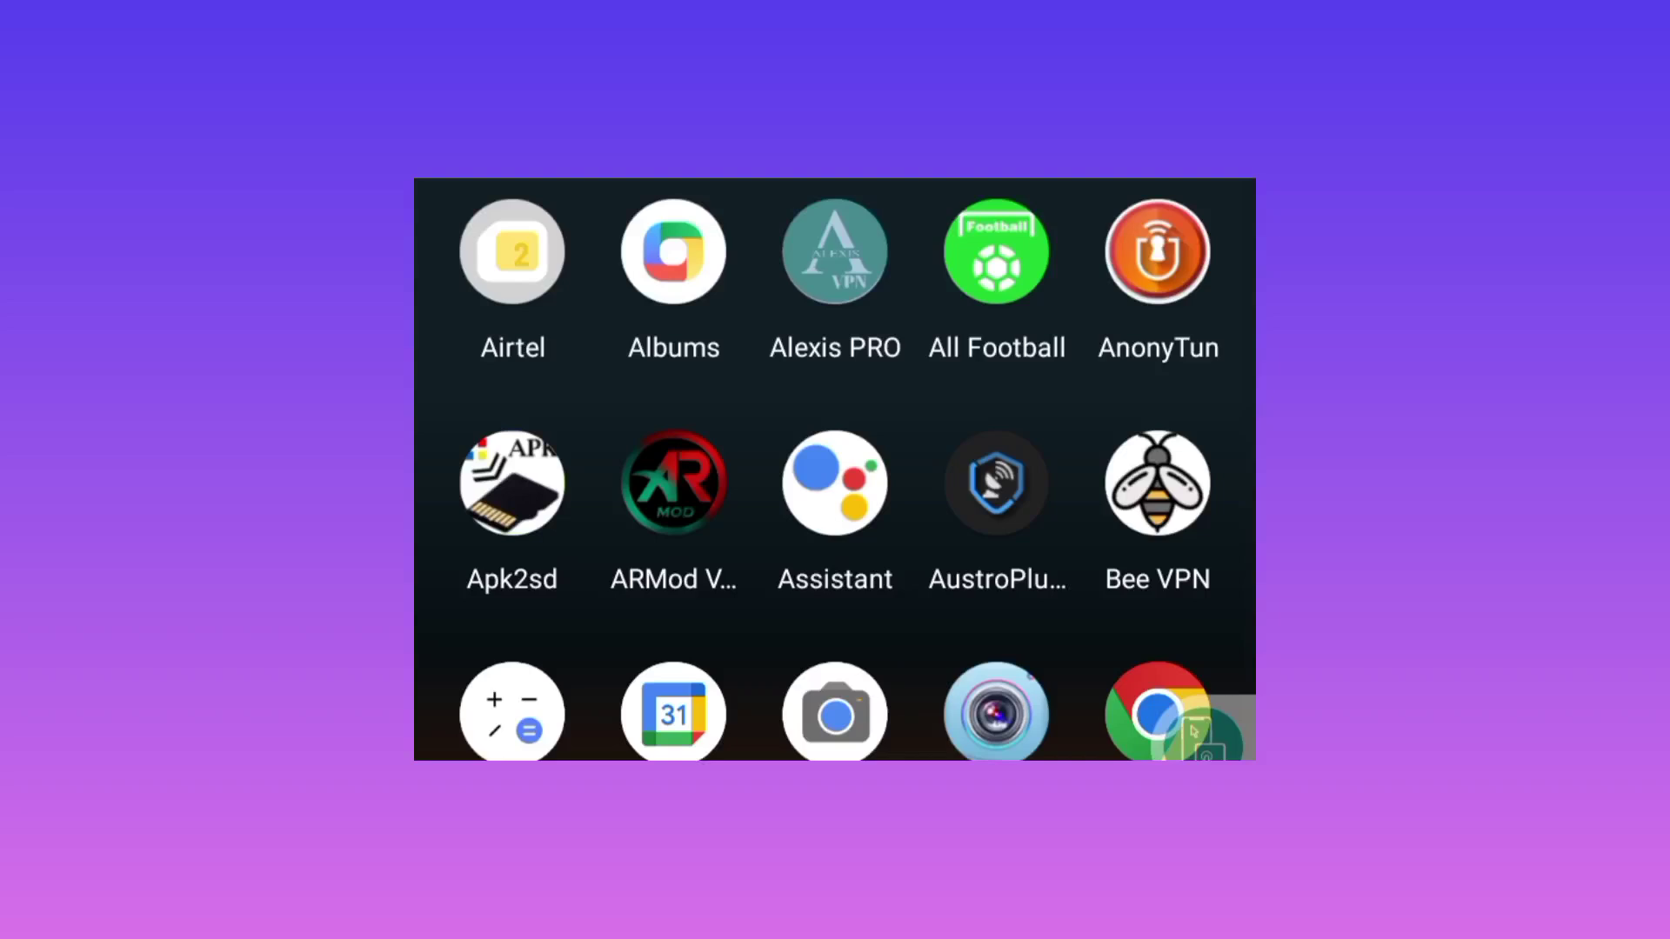
{"action": "scroll", "coordinate": [835, 471], "scroll_direction": "down", "scroll_amount": 5}
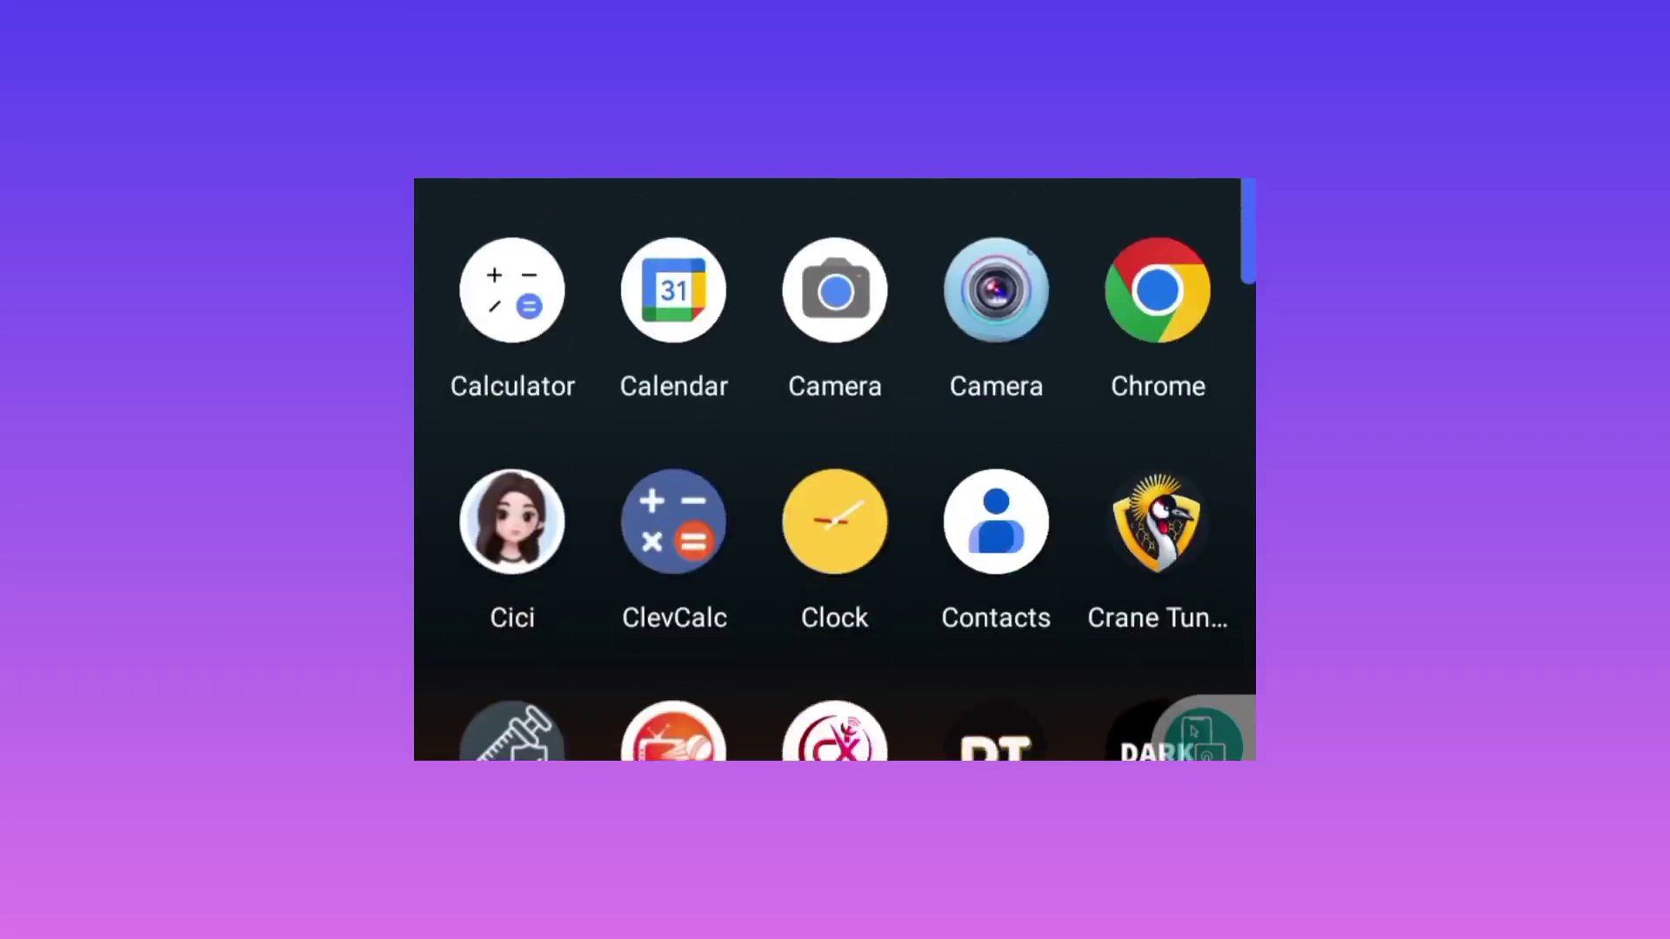
{"action": "scroll", "coordinate": [836, 470], "scroll_direction": "down", "scroll_amount": 2}
{"action": "scroll", "coordinate": [835, 470], "scroll_direction": "down", "scroll_amount": 2}
{"action": "scroll", "coordinate": [834, 470], "scroll_direction": "down", "scroll_amount": 1}
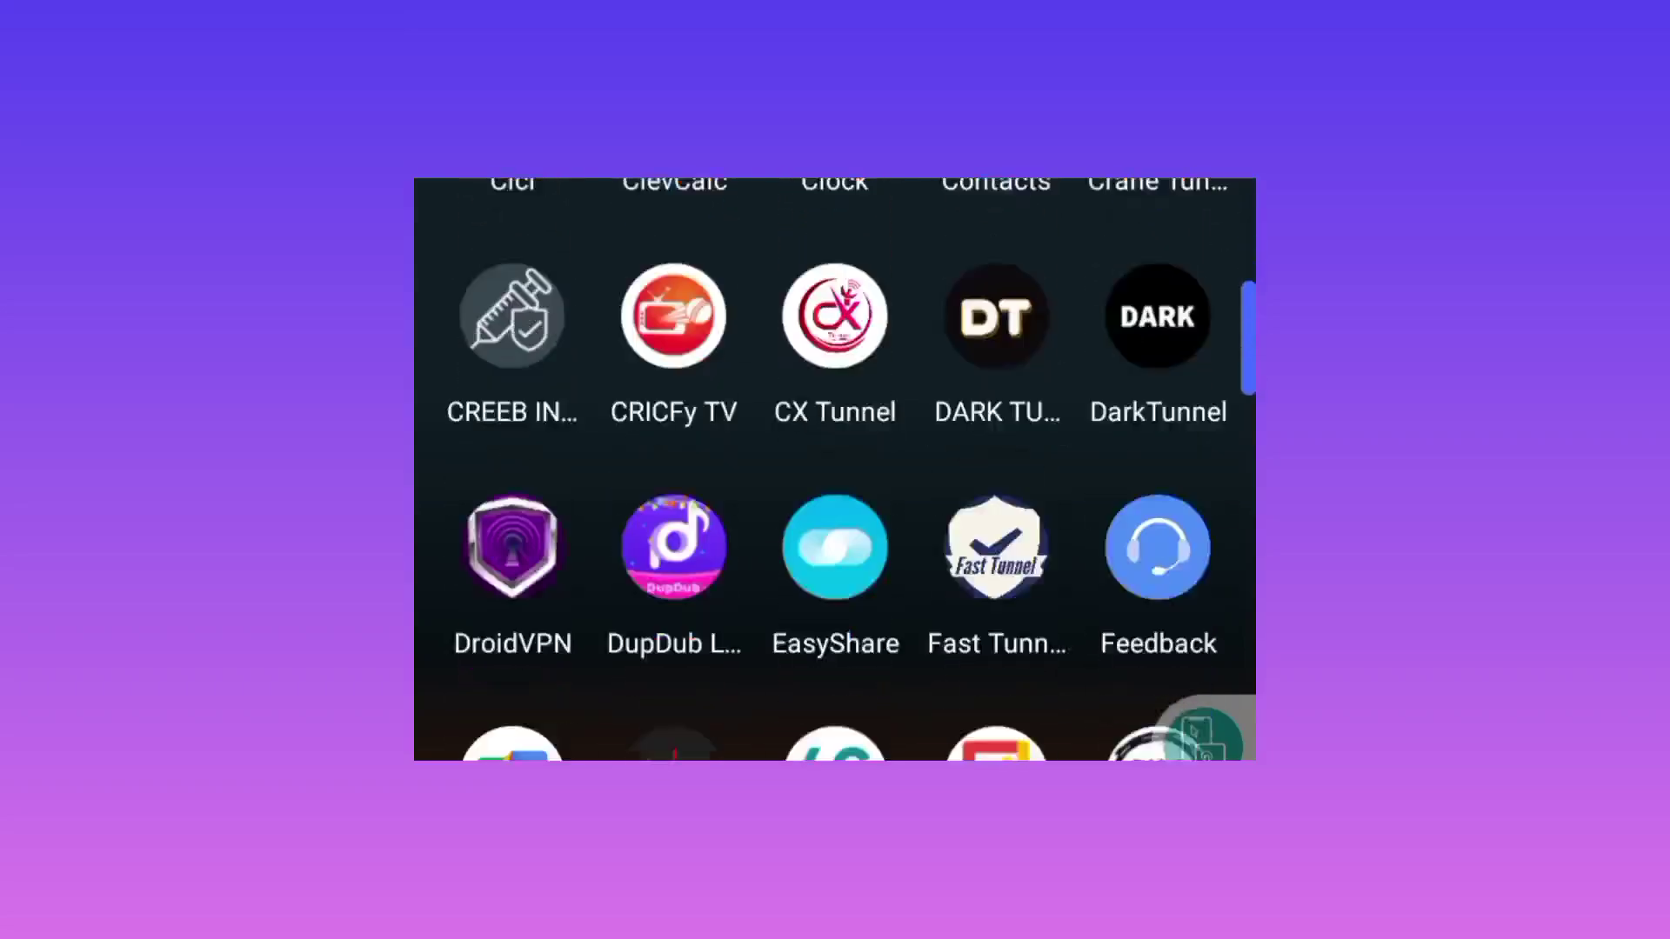
{"action": "scroll", "coordinate": [836, 471], "scroll_direction": "down", "scroll_amount": 2}
{"action": "scroll", "coordinate": [835, 470], "scroll_direction": "down", "scroll_amount": 1}
{"action": "scroll", "coordinate": [835, 469], "scroll_direction": "down", "scroll_amount": 4}
{"action": "scroll", "coordinate": [835, 470], "scroll_direction": "up", "scroll_amount": 5}
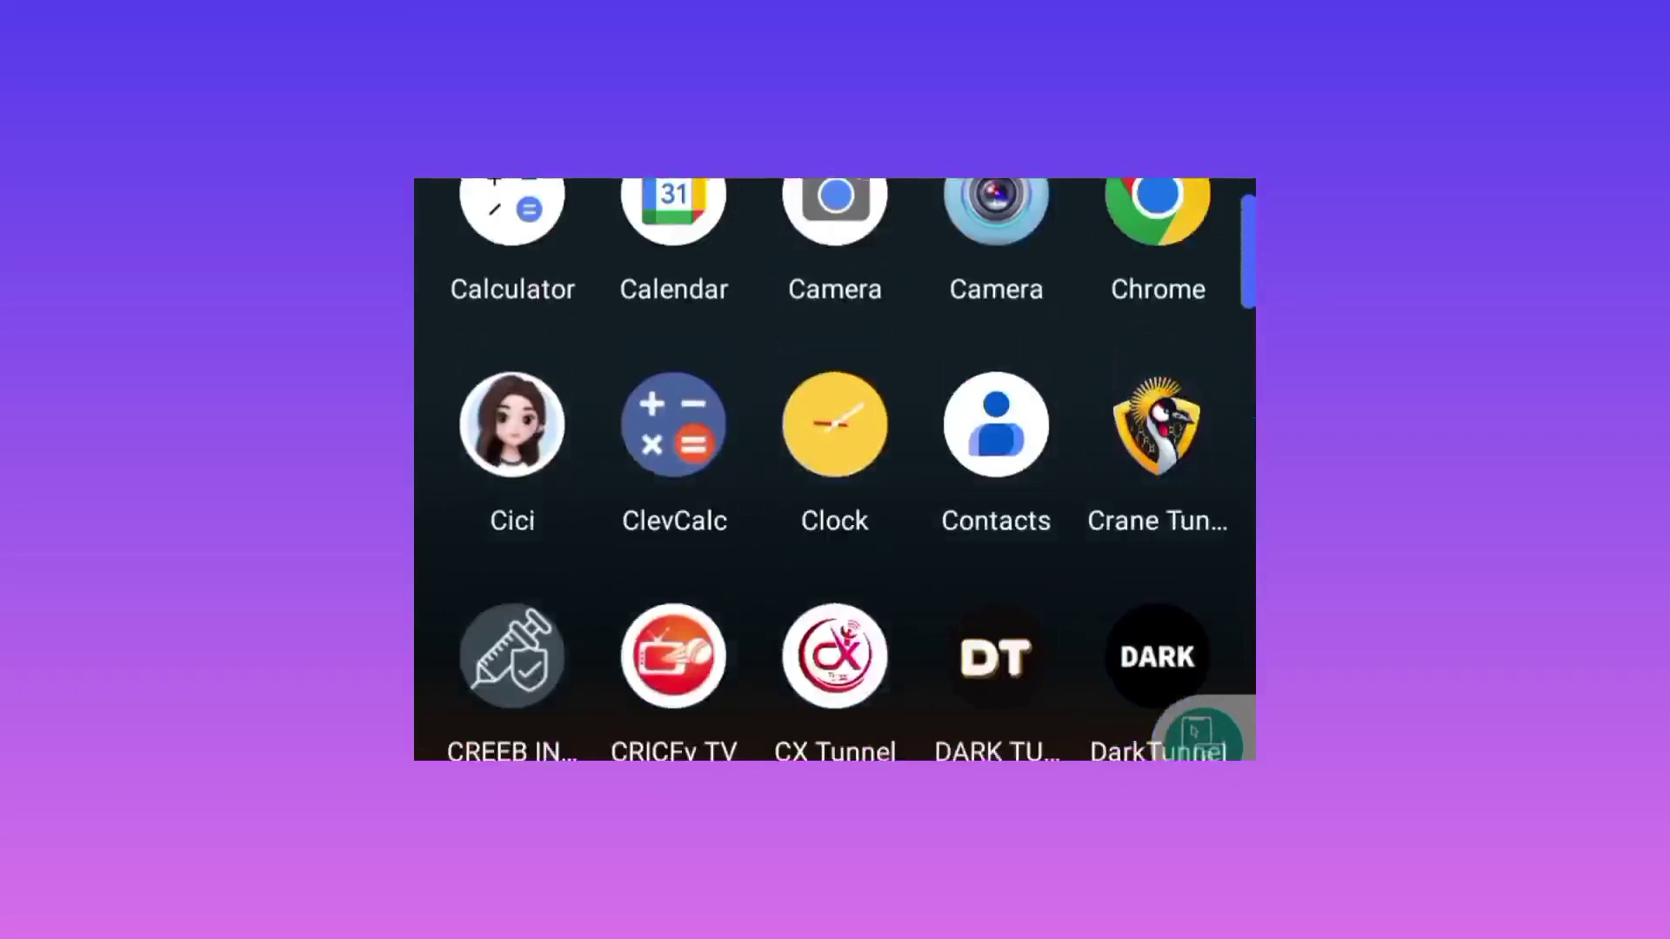
{"action": "scroll", "coordinate": [836, 470], "scroll_direction": "up", "scroll_amount": 1}
{"action": "scroll", "coordinate": [835, 470], "scroll_direction": "up", "scroll_amount": 2}
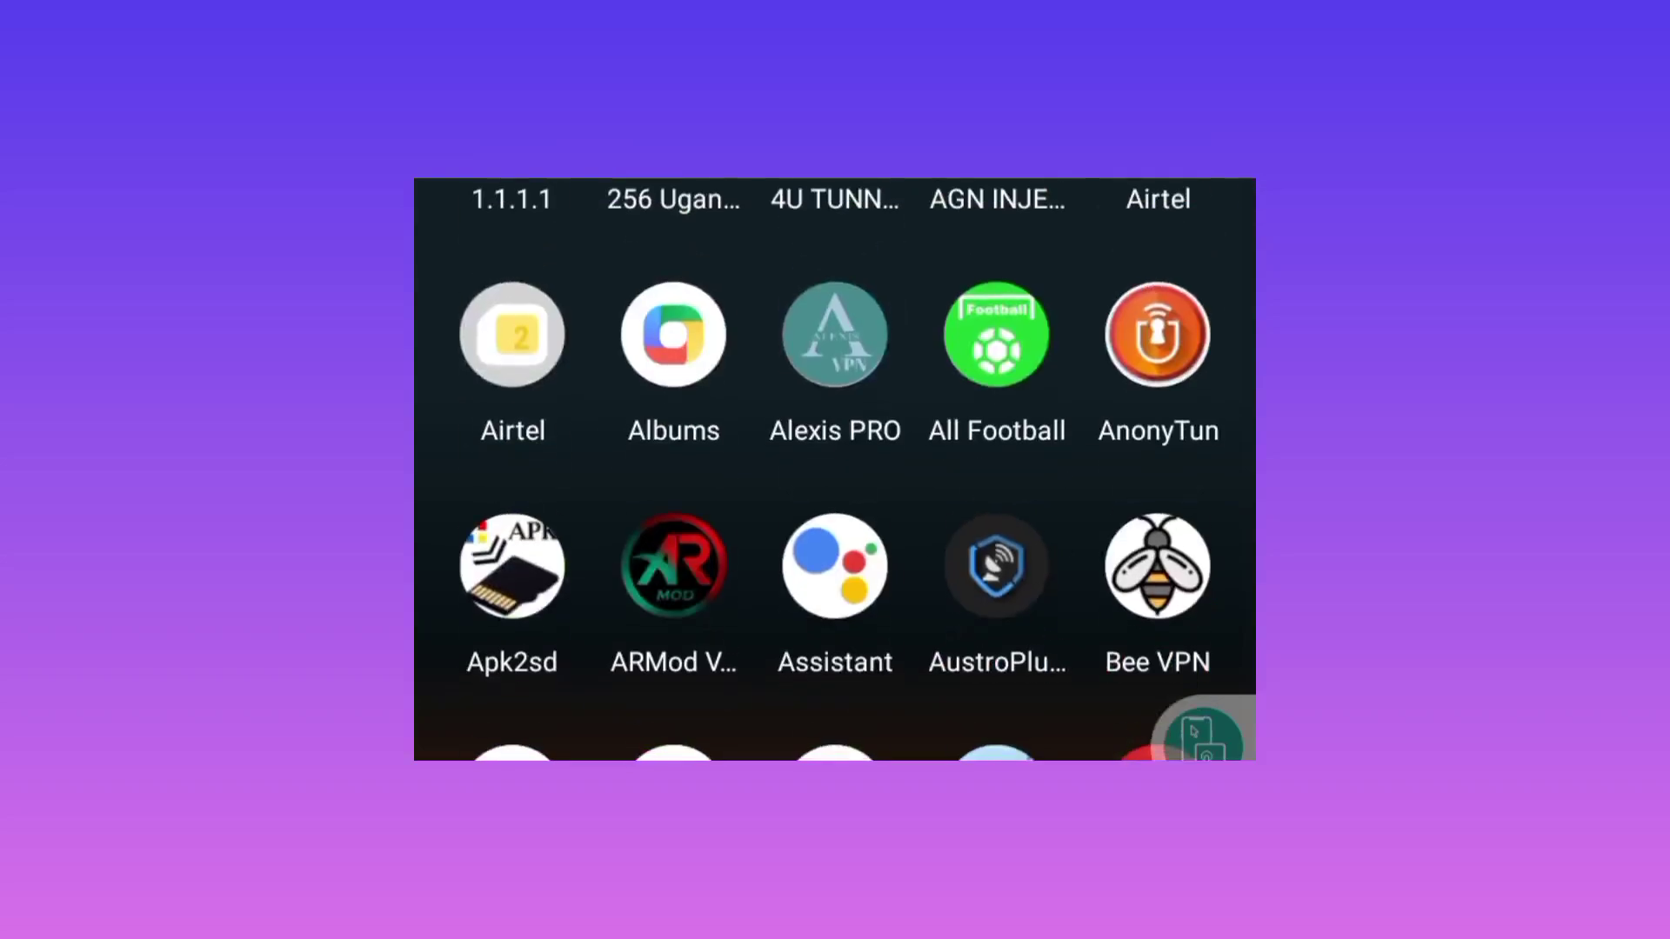
{"action": "scroll", "coordinate": [835, 470], "scroll_direction": "down", "scroll_amount": 2}
{"action": "scroll", "coordinate": [834, 470], "scroll_direction": "down", "scroll_amount": 2}
{"action": "scroll", "coordinate": [836, 469], "scroll_direction": "down", "scroll_amount": 2}
{"action": "scroll", "coordinate": [835, 470], "scroll_direction": "down", "scroll_amount": 1}
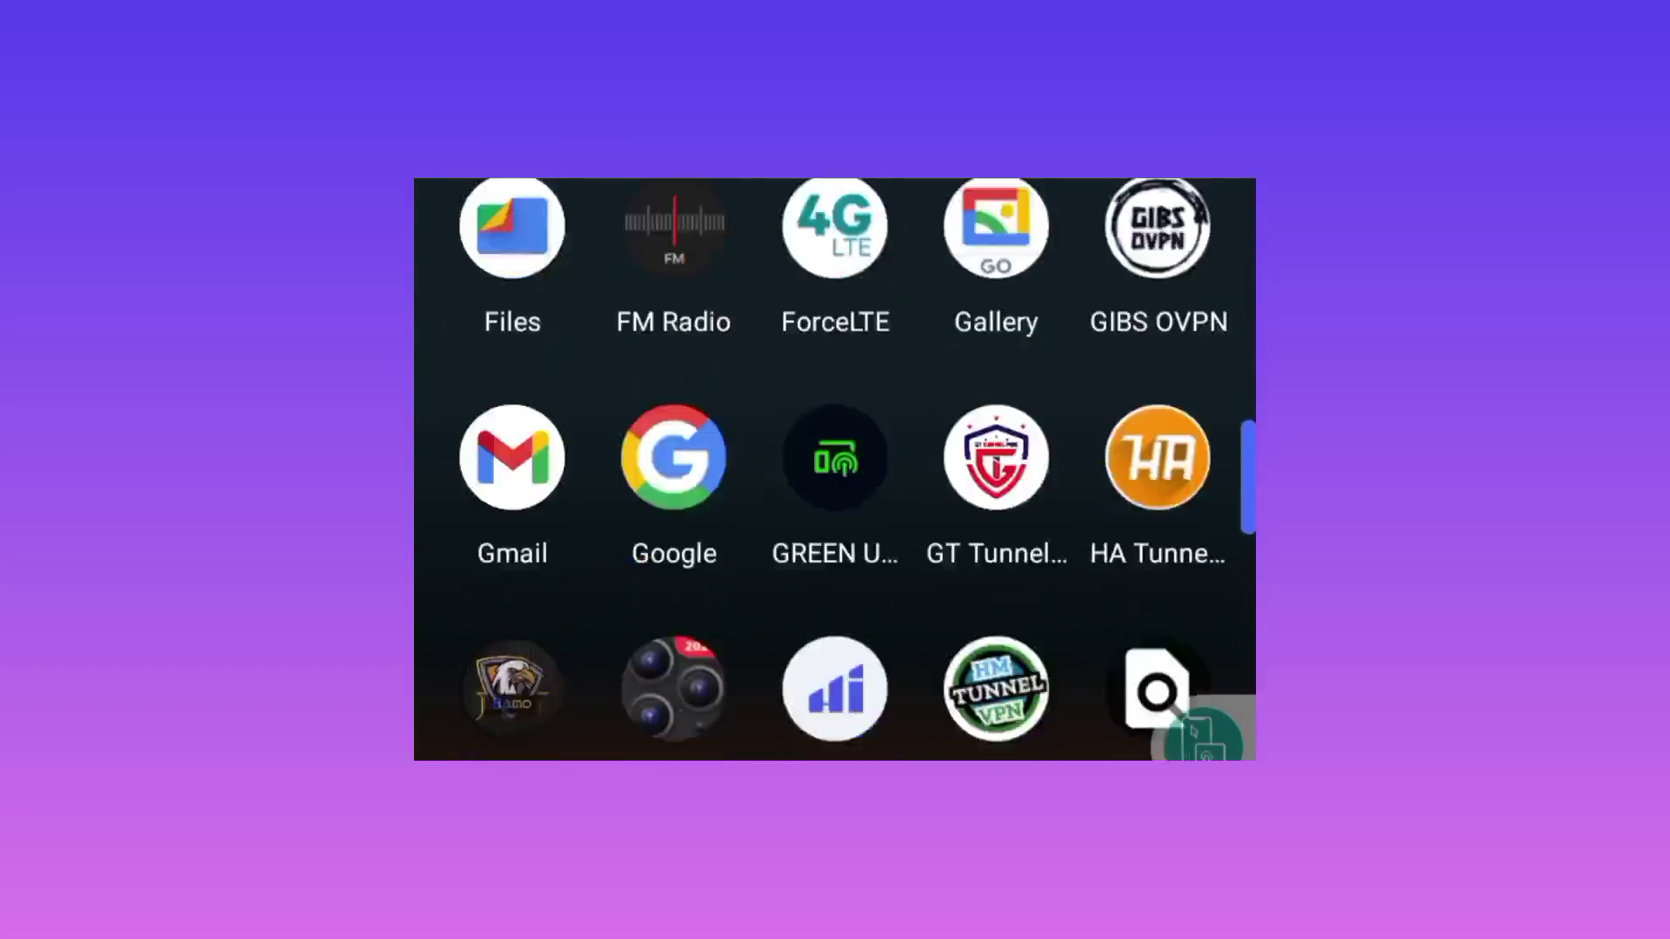
{"action": "scroll", "coordinate": [835, 469], "scroll_direction": "down", "scroll_amount": 2}
{"action": "scroll", "coordinate": [835, 470], "scroll_direction": "down", "scroll_amount": 4}
{"action": "scroll", "coordinate": [835, 471], "scroll_direction": "down", "scroll_amount": 3}
{"action": "scroll", "coordinate": [835, 470], "scroll_direction": "up", "scroll_amount": 1}
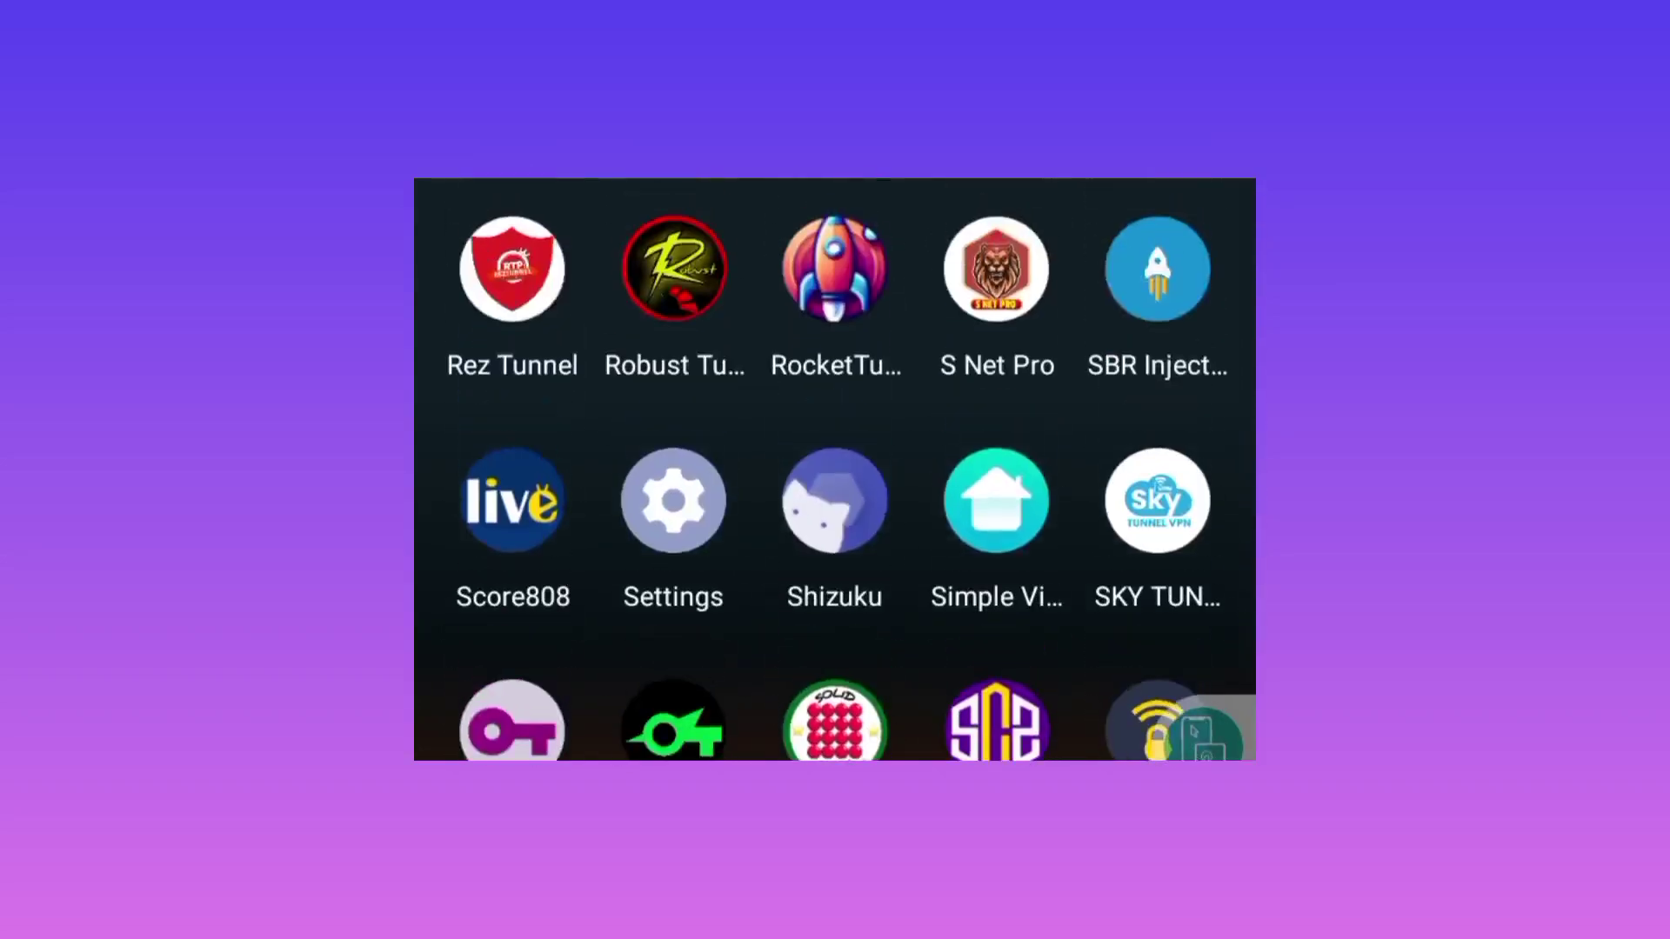
{"action": "scroll", "coordinate": [835, 469], "scroll_direction": "up", "scroll_amount": 2}
{"action": "scroll", "coordinate": [834, 470], "scroll_direction": "up", "scroll_amount": 1}
{"action": "scroll", "coordinate": [835, 471], "scroll_direction": "down", "scroll_amount": 2}
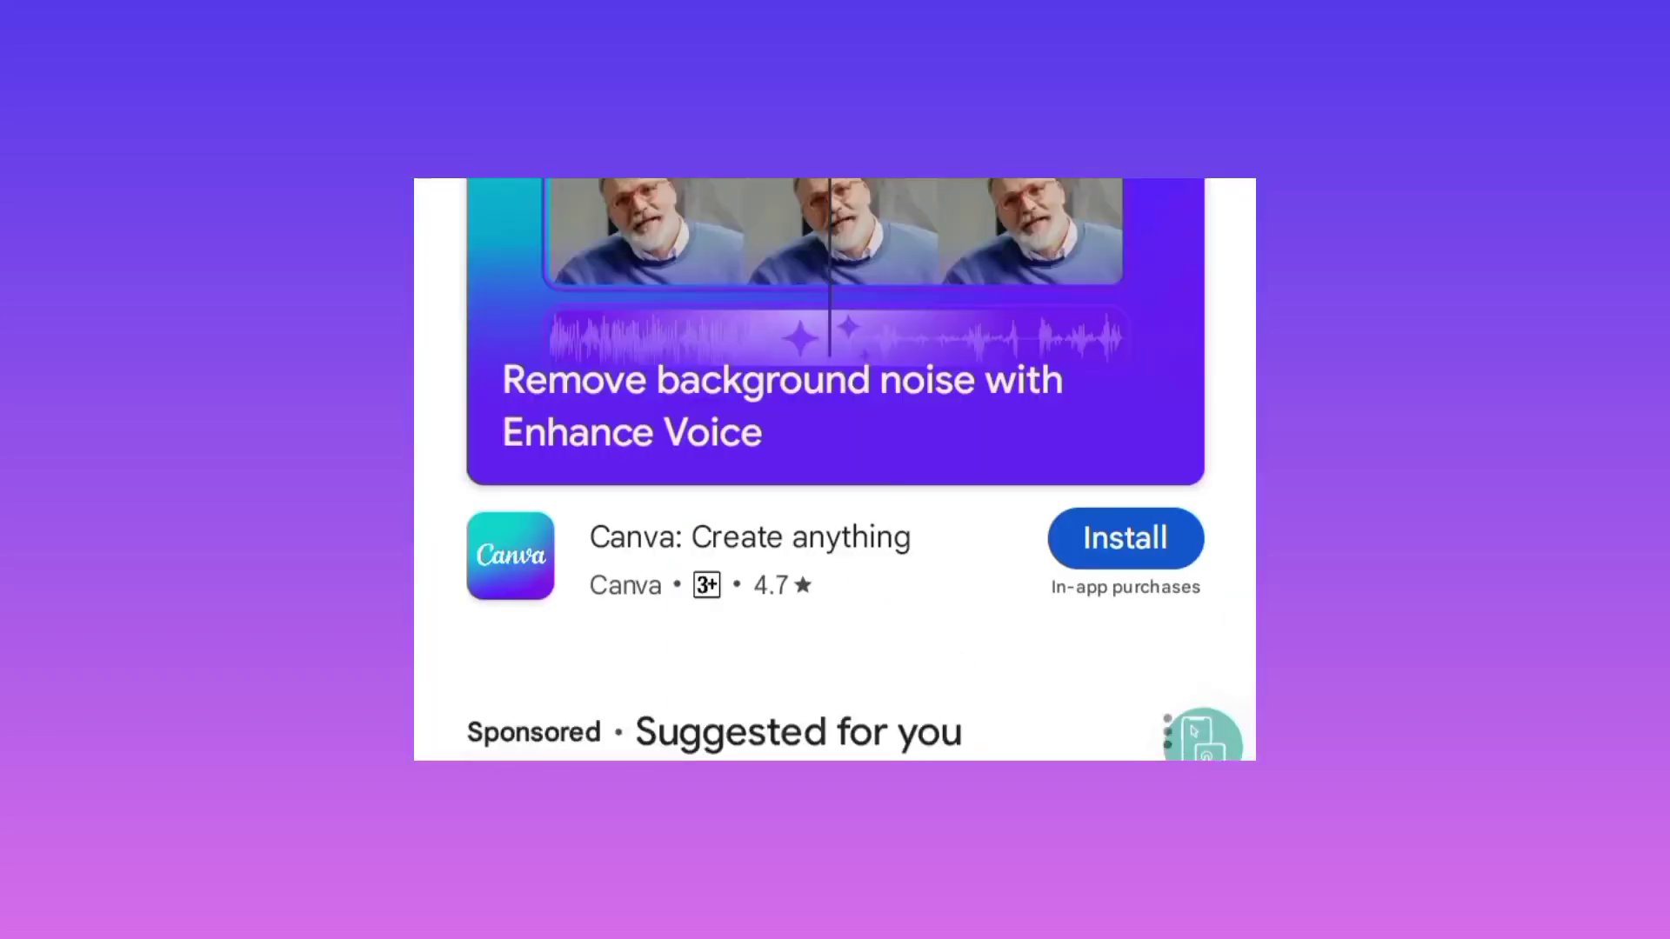
{"action": "scroll", "coordinate": [834, 470], "scroll_direction": "up", "scroll_amount": 3}
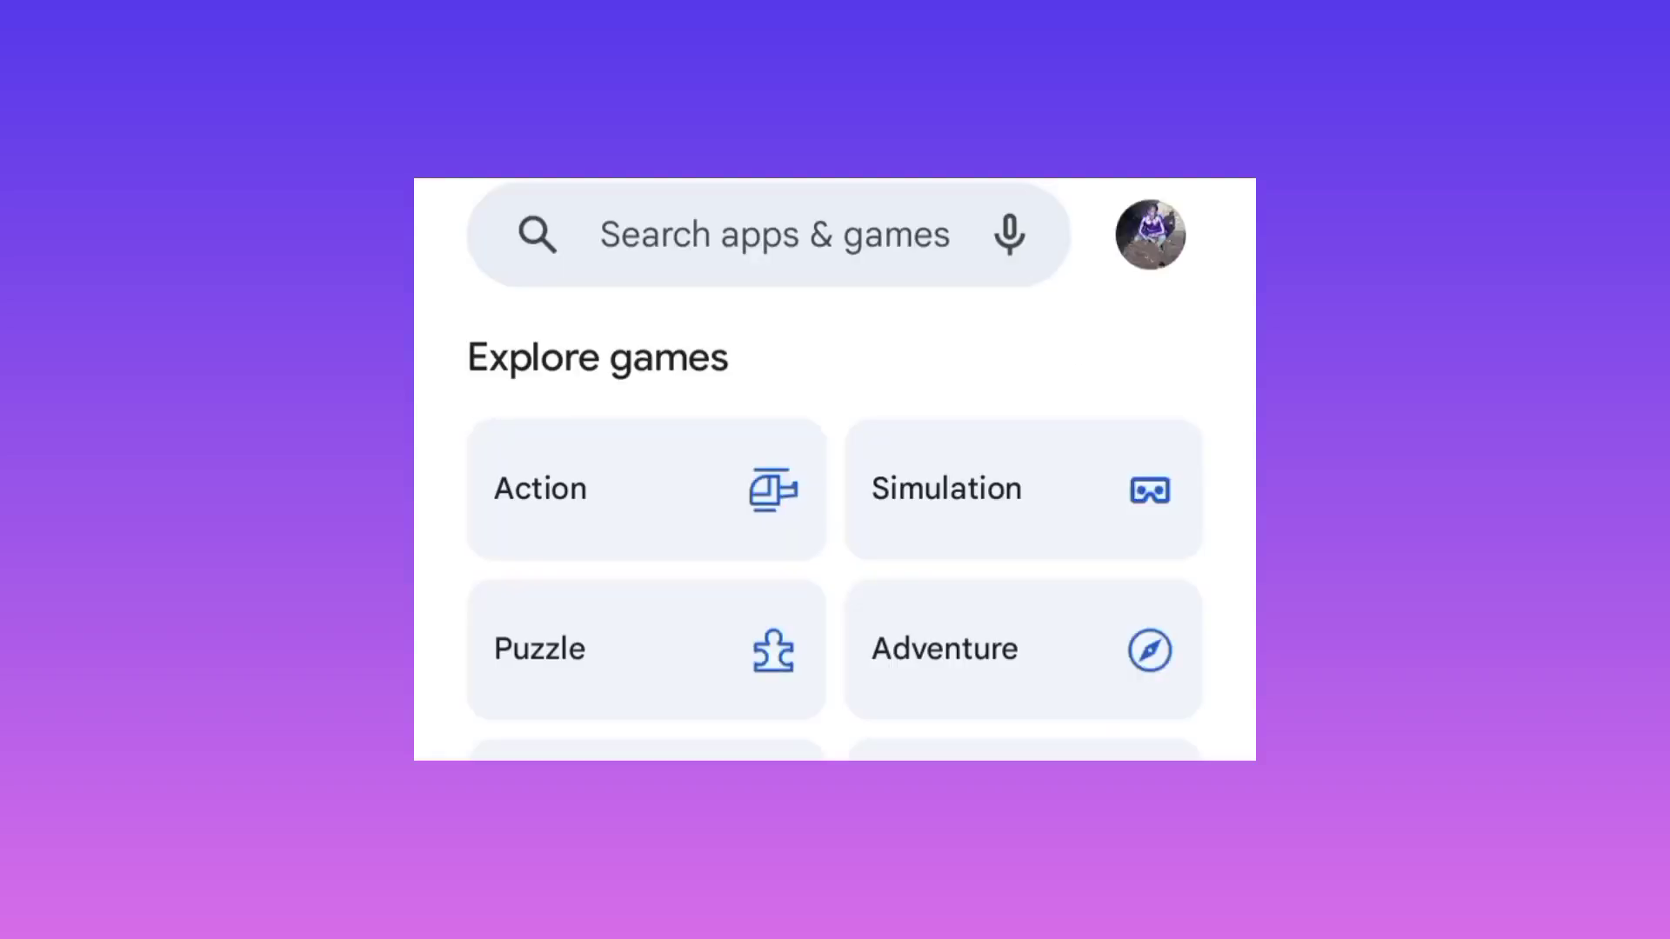
Search the Play Store for 'wrm tunnel vpn'.
{"action": "left_click", "coordinate": [775, 235]}
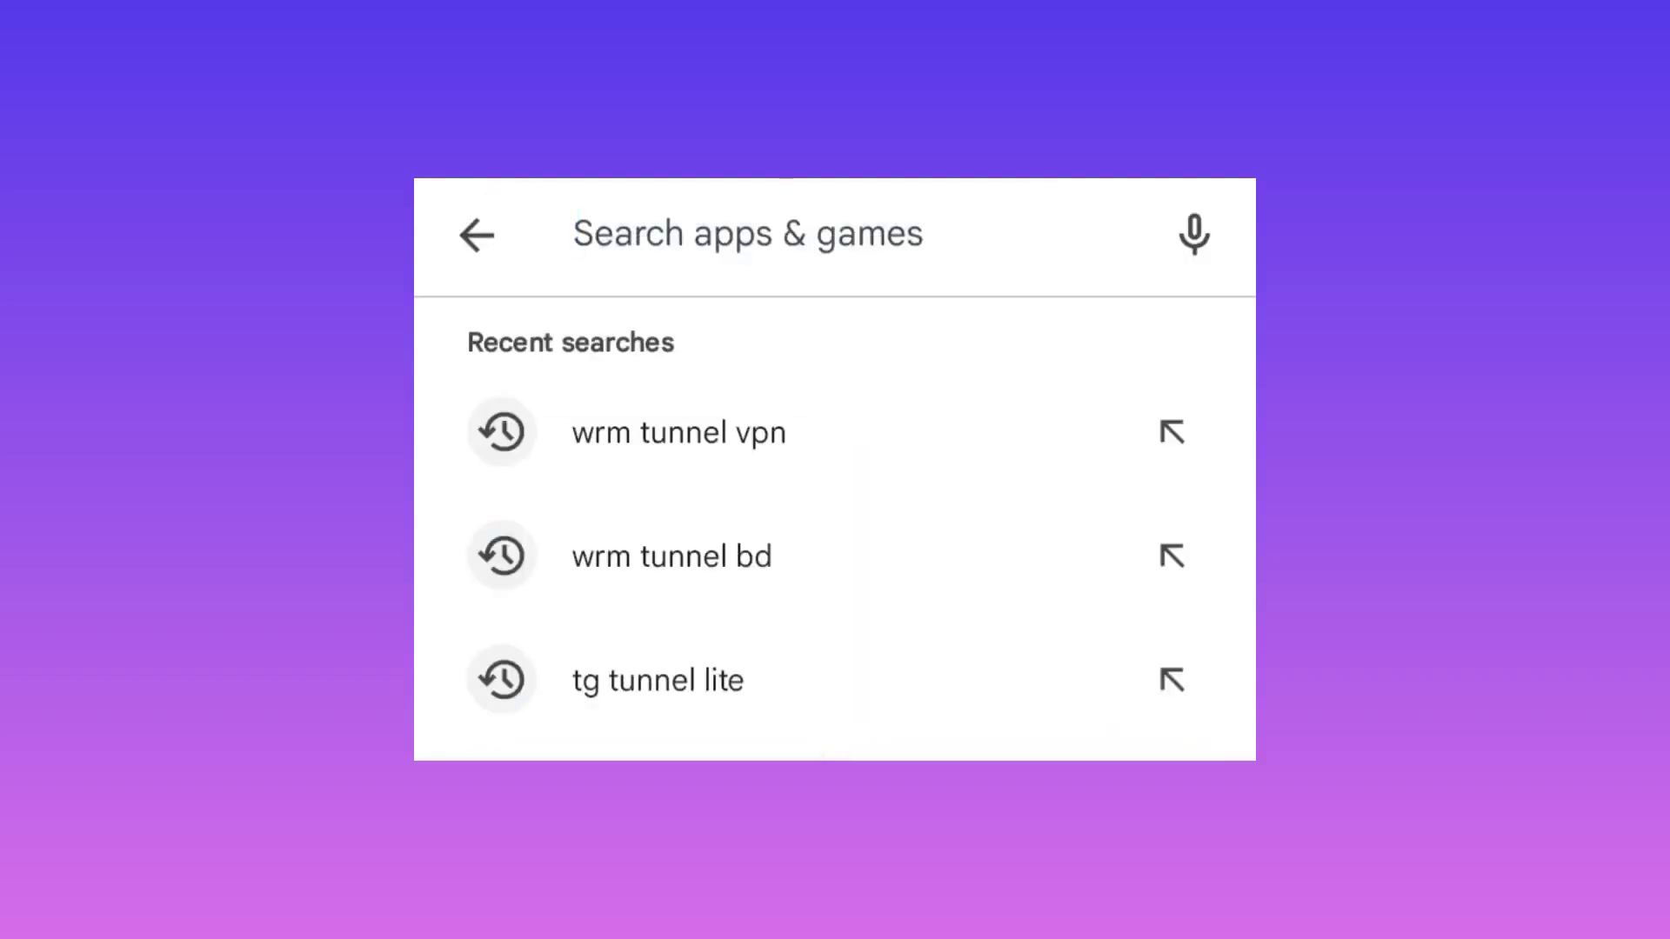
{"action": "type", "text": "wr"}
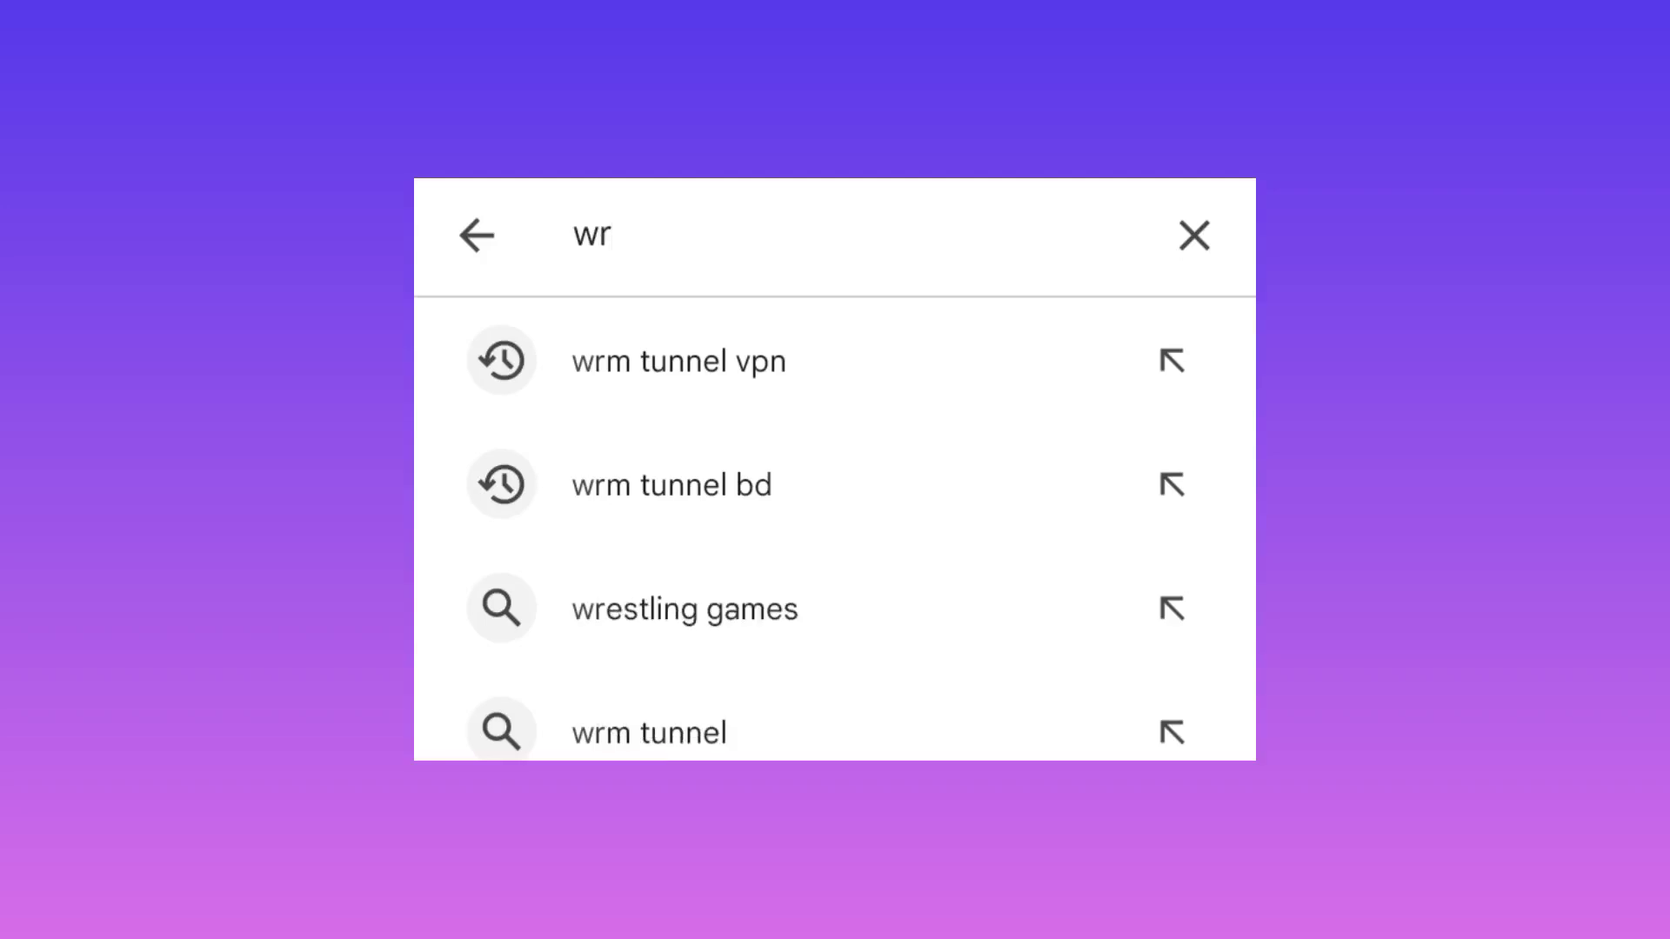
{"action": "type", "text": "m"}
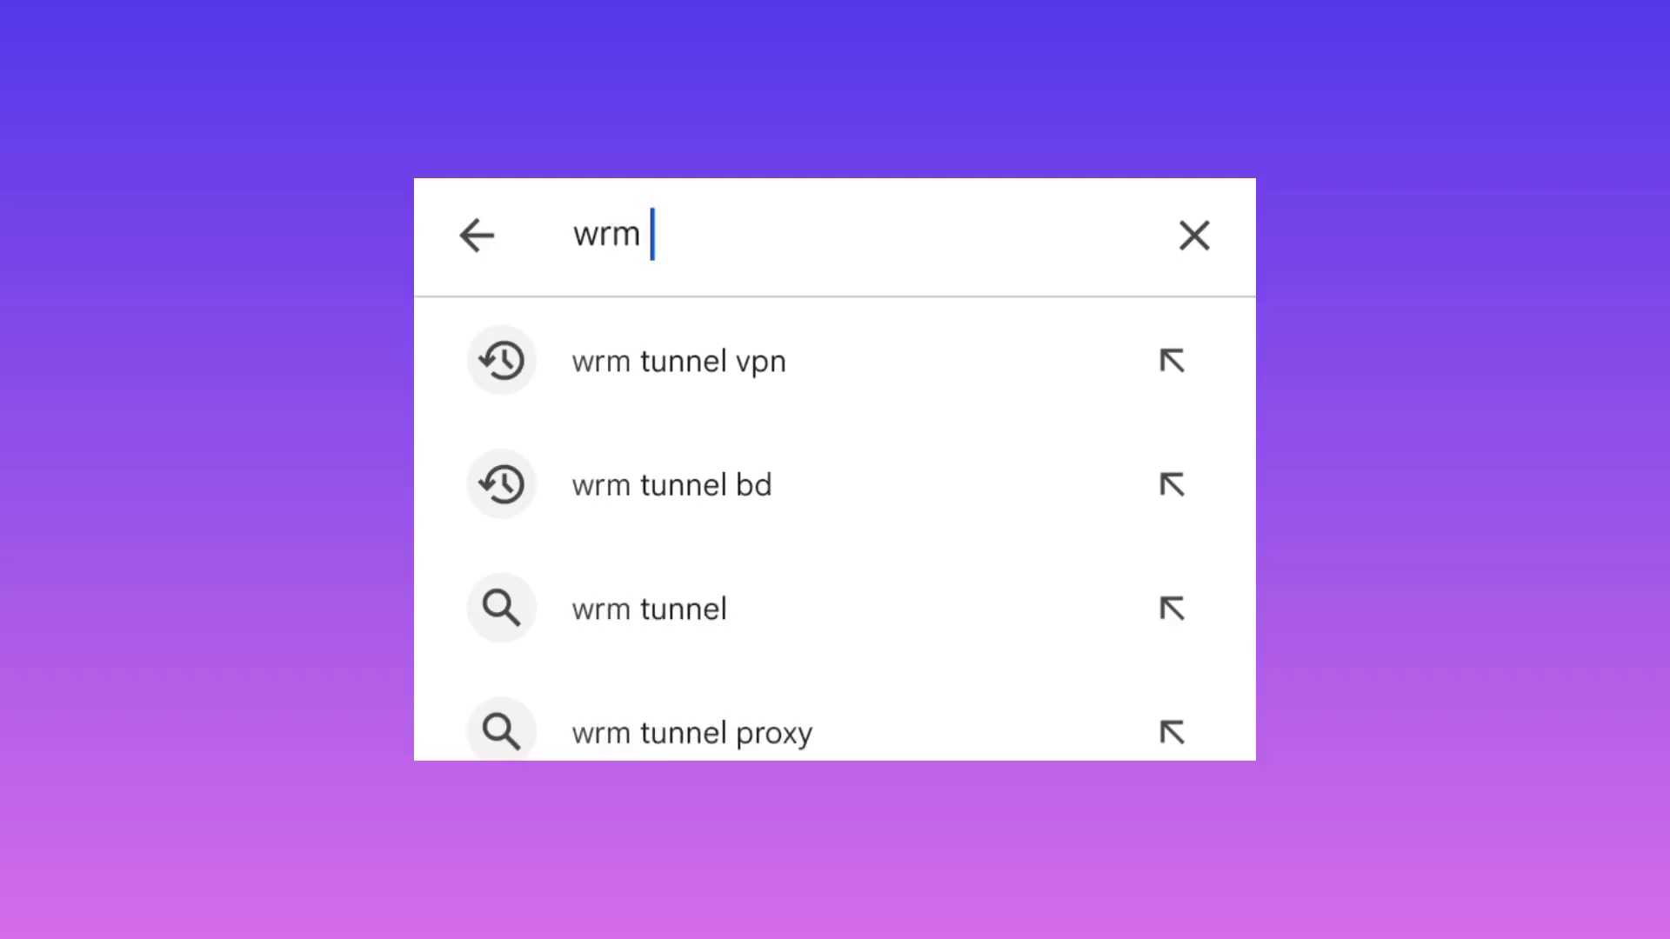
{"action": "type", "text": " tu"}
{"action": "type", "text": "nnel "}
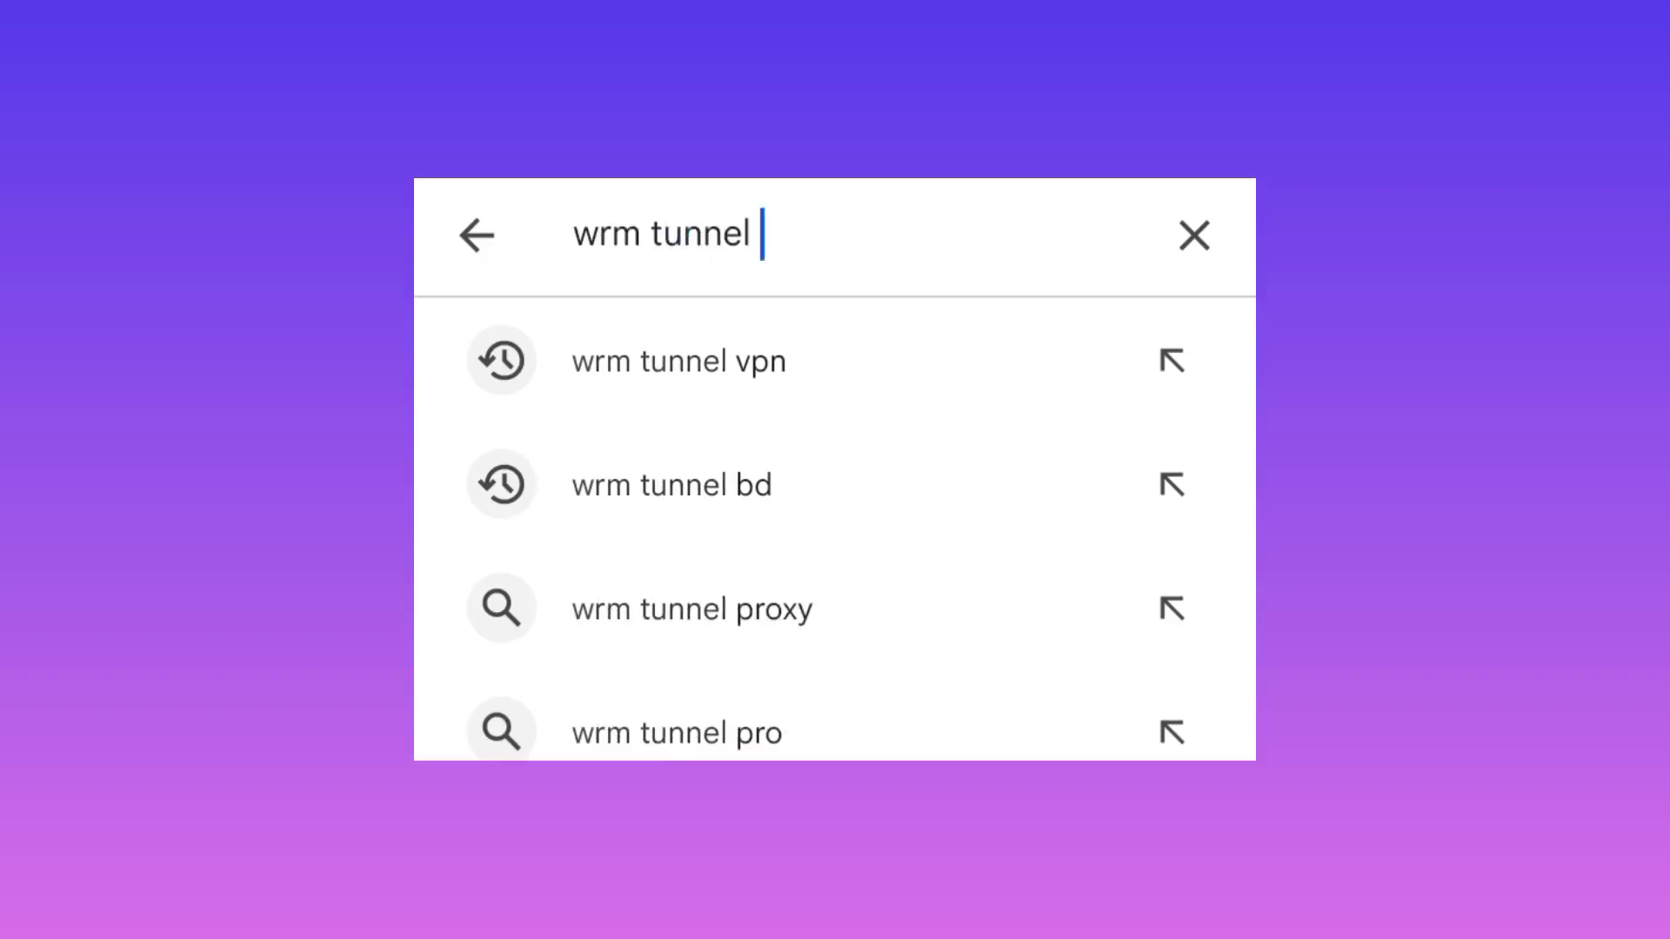
{"action": "type", "text": "vpn"}
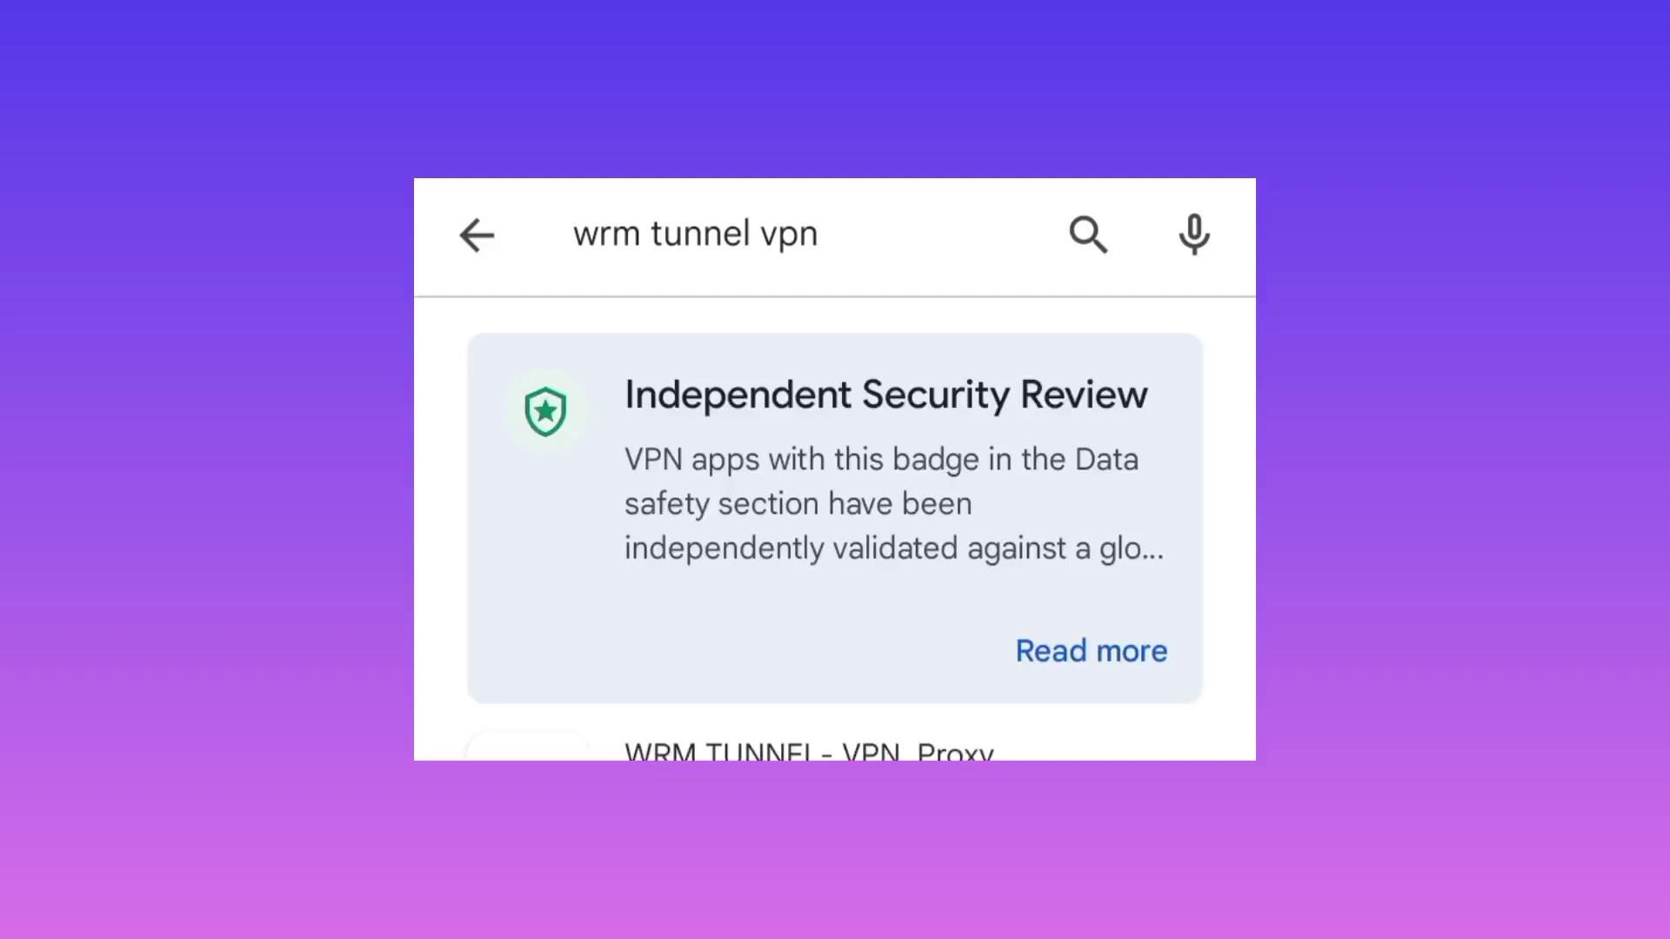
Back out of the search screen toward the WRM TUNNEL app listing.
{"action": "left_click", "coordinate": [476, 235]}
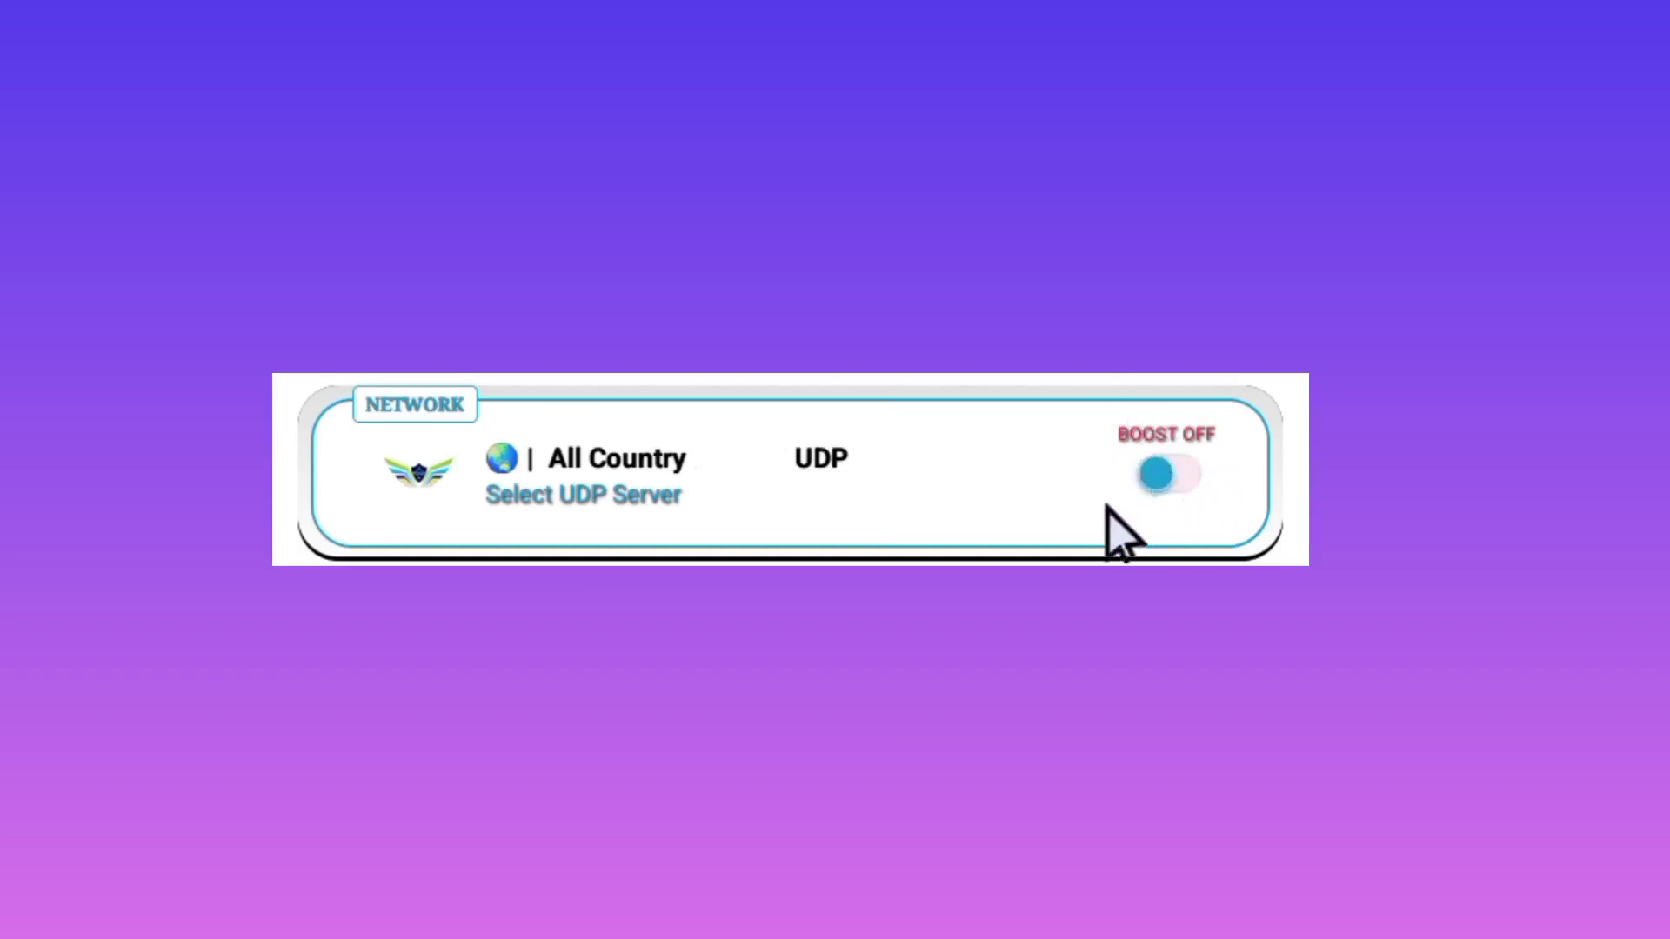
Toggle BOOST for the All Country UDP server in the NETWORK card.
{"action": "left_click", "coordinate": [1154, 453]}
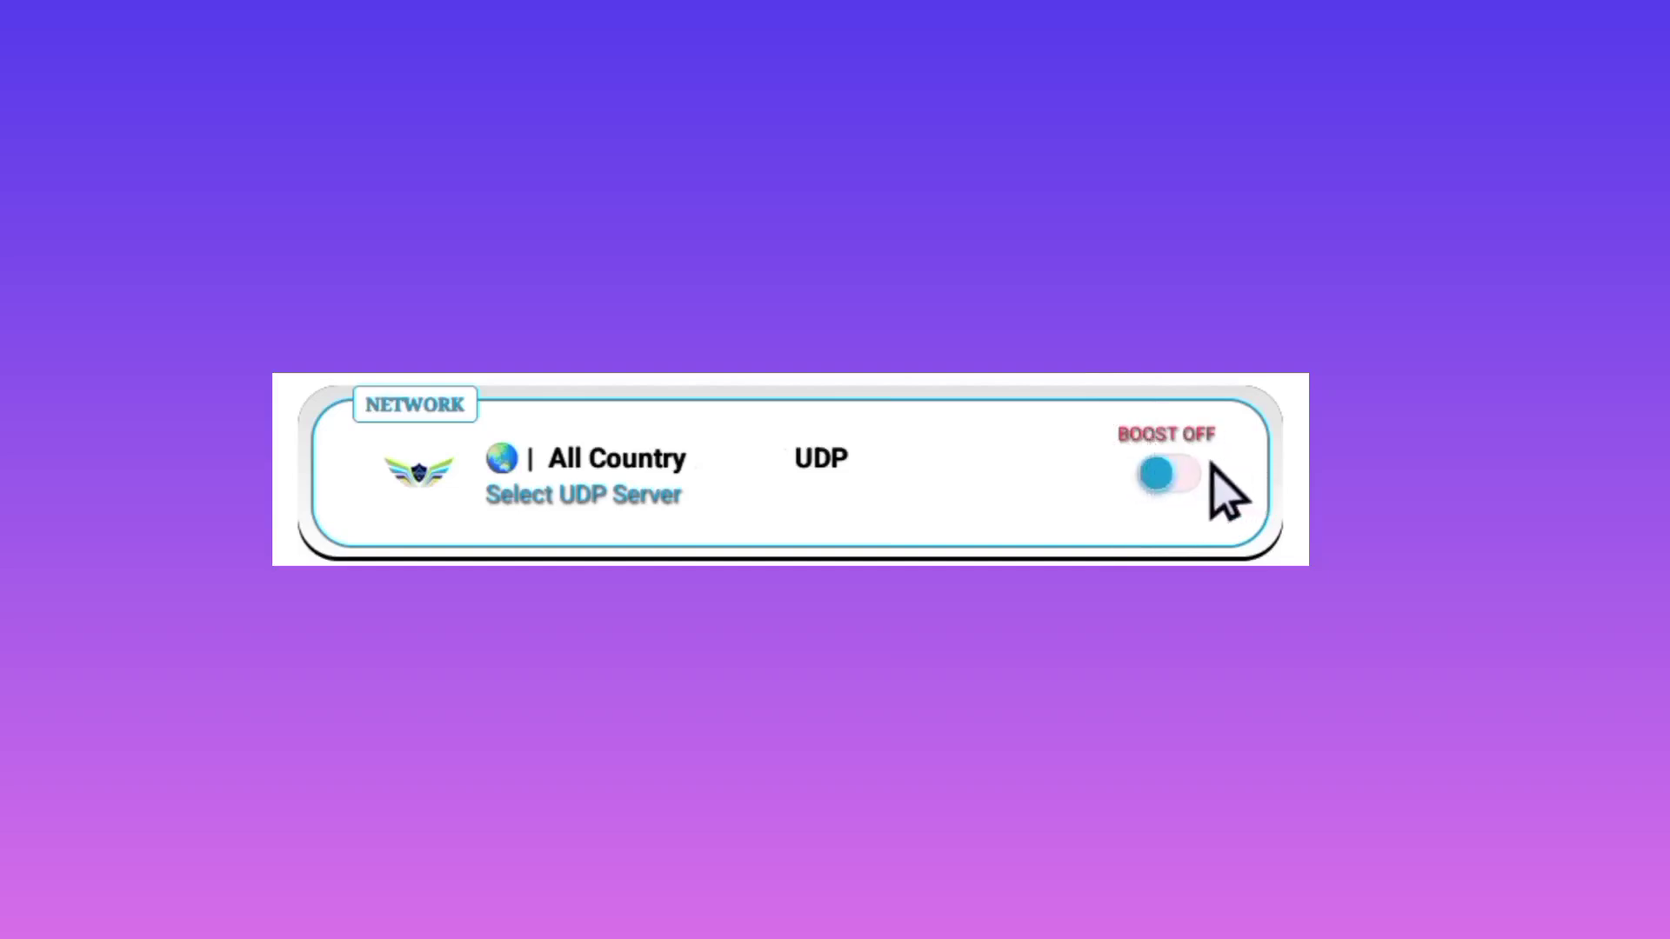